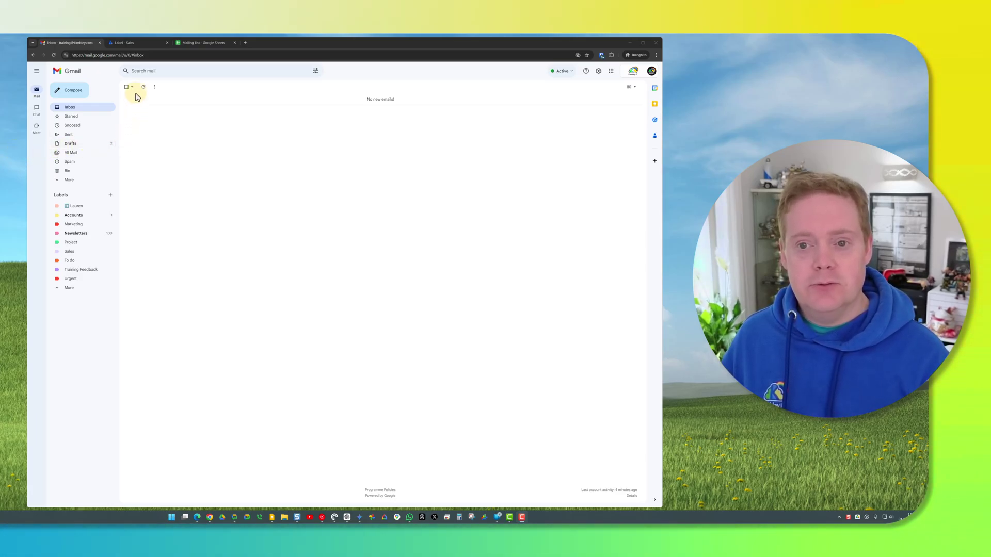
Show the three contacts under the Sales label in Google Contacts
left_click(138, 42)
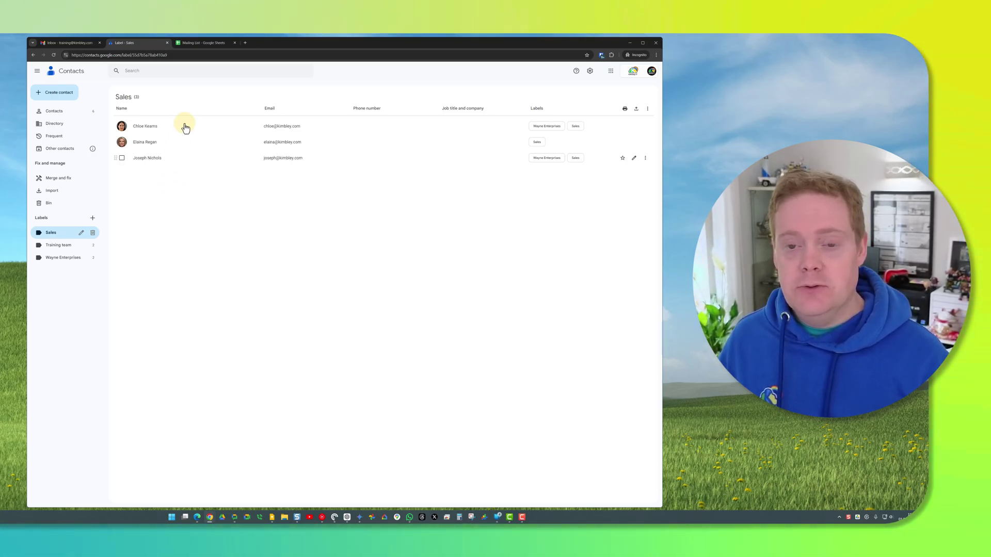
Bring up the Mailing List sheet with its email, first name and last name rows
left_click(217, 44)
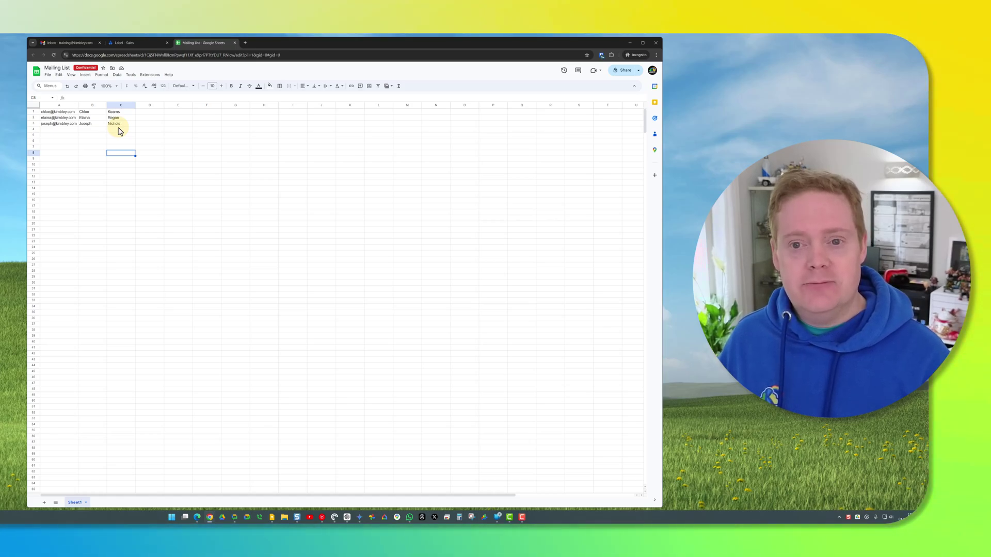
Compose a new Gmail message and tick Mail merge in the To field
left_click(70, 43)
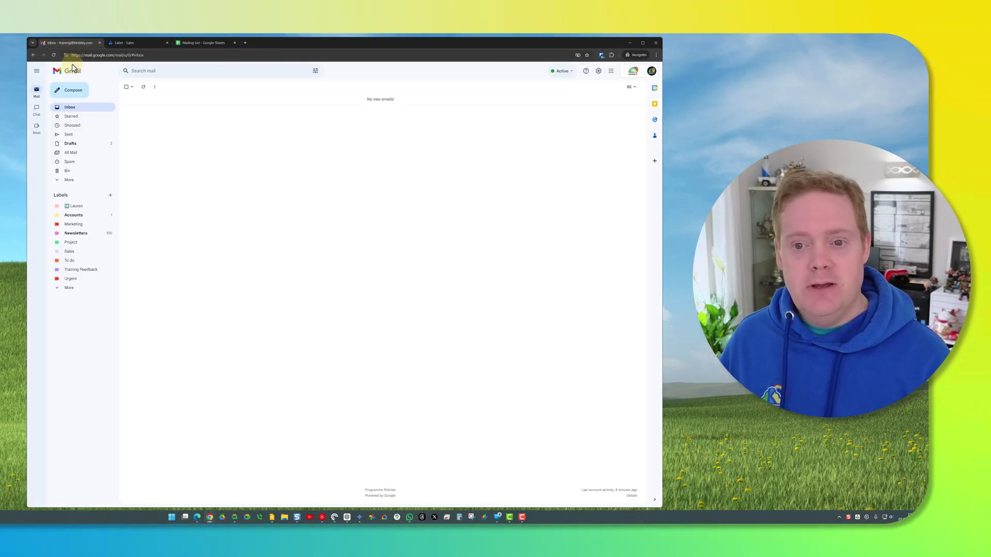
left_click(72, 93)
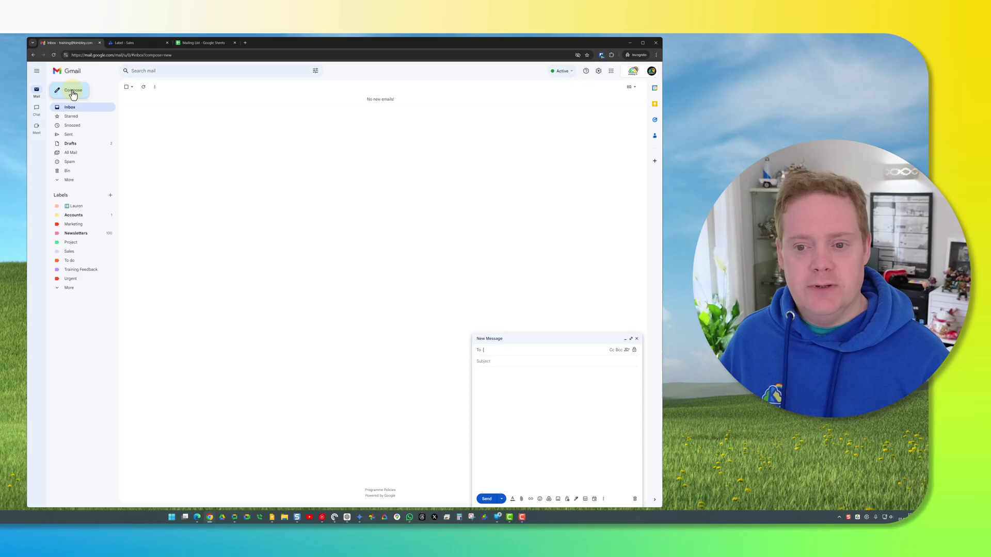
left_click(627, 350)
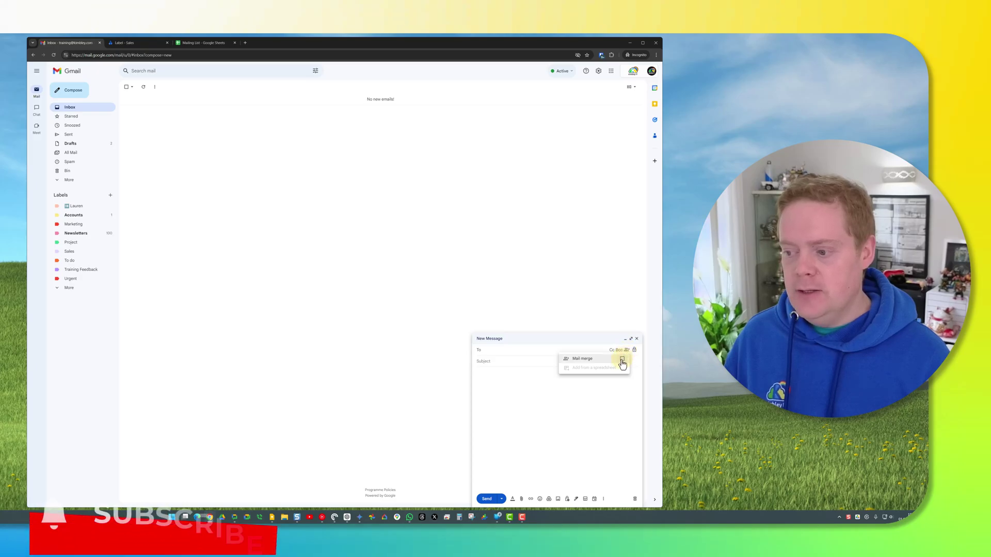
left_click(621, 361)
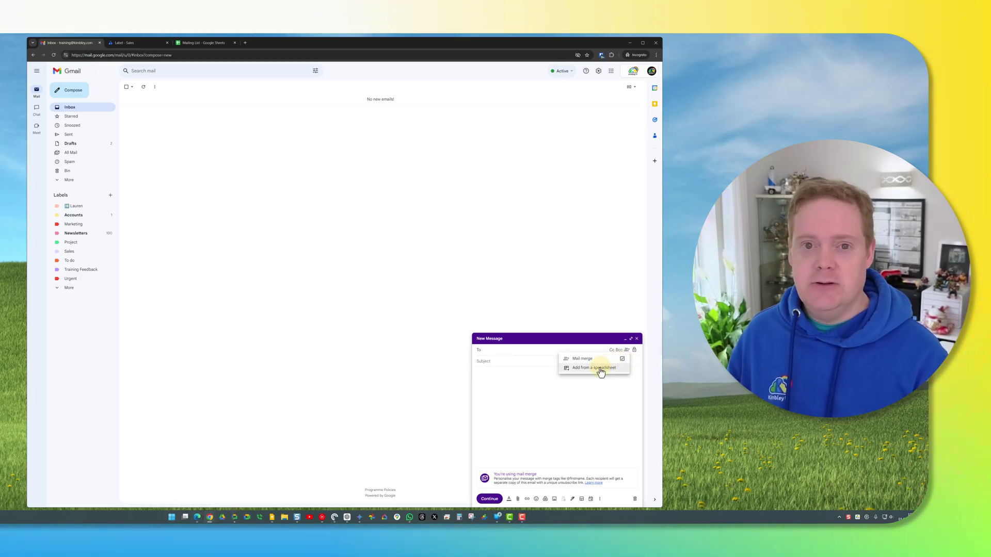
Add recipients from the Mailing List spreadsheet
left_click(600, 368)
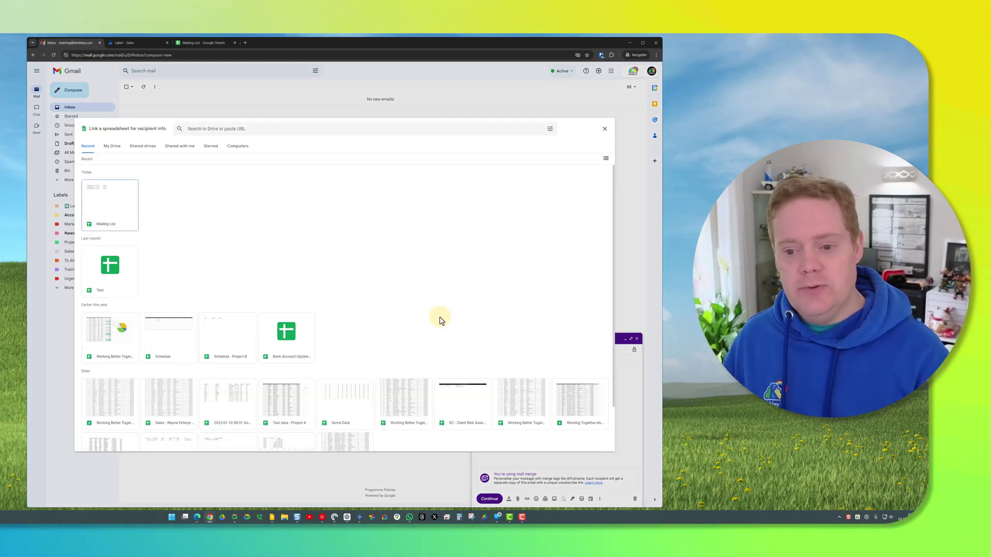
left_click(114, 205)
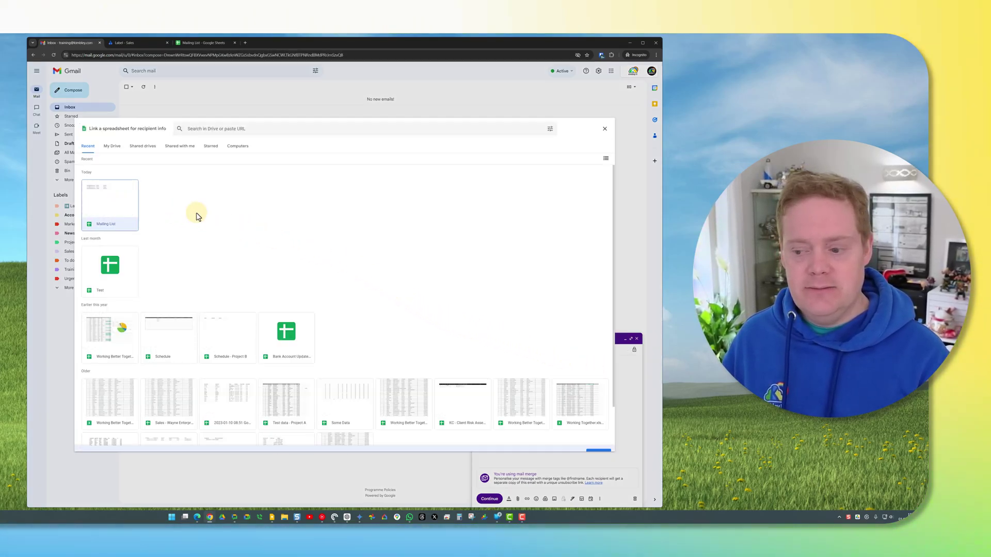
left_click(597, 442)
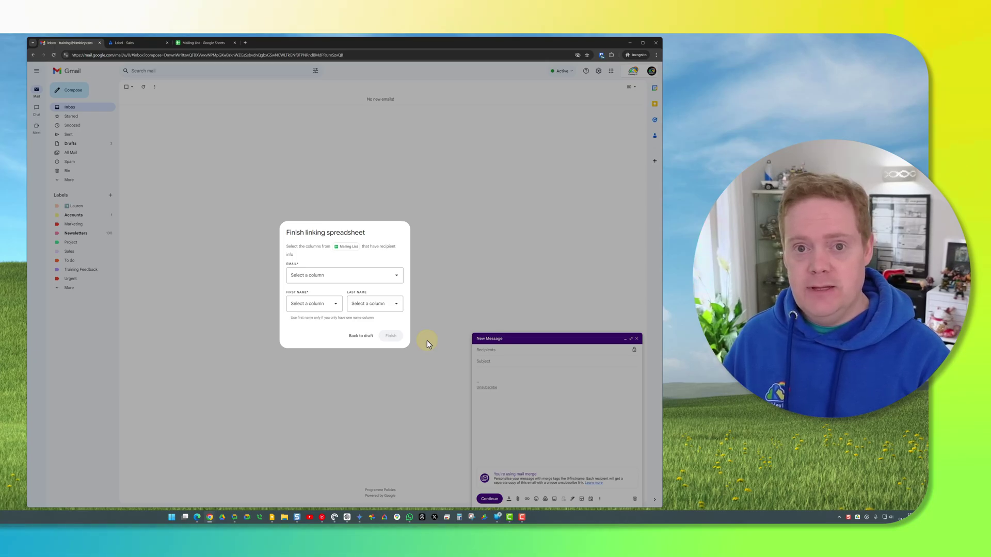
Map the EMAIL, FIRST NAME and LAST NAME columns and check the 3-recipient preview
left_click(342, 280)
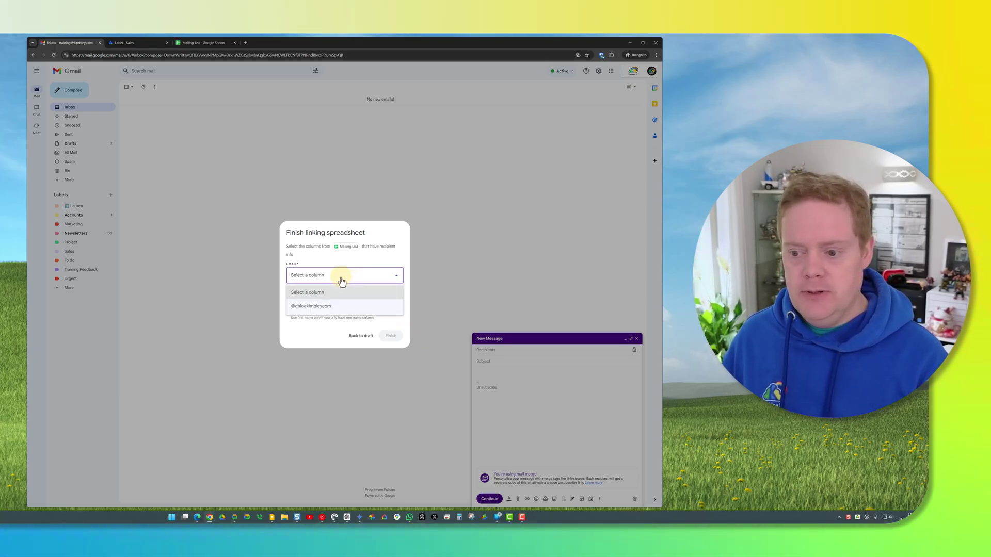
left_click(329, 308)
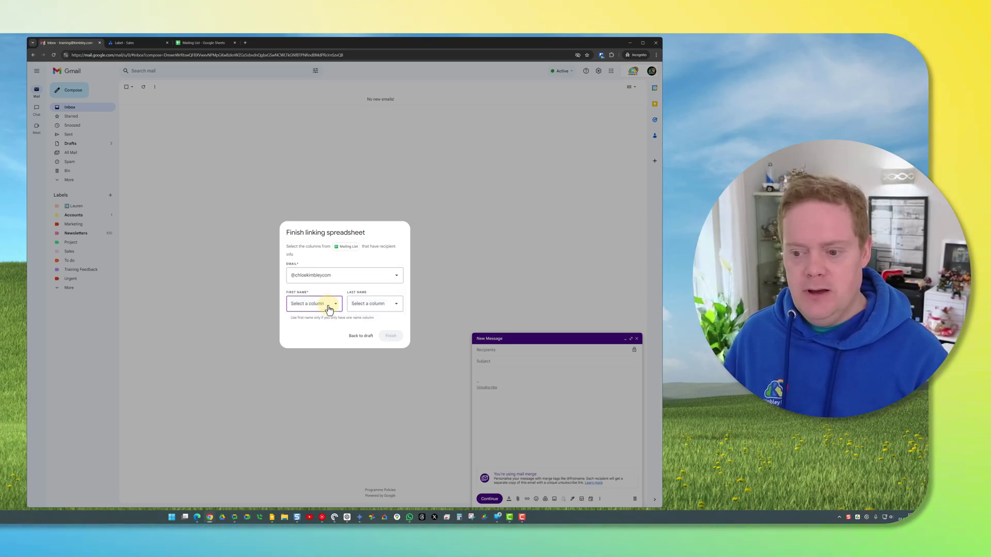
left_click(329, 307)
left_click(316, 348)
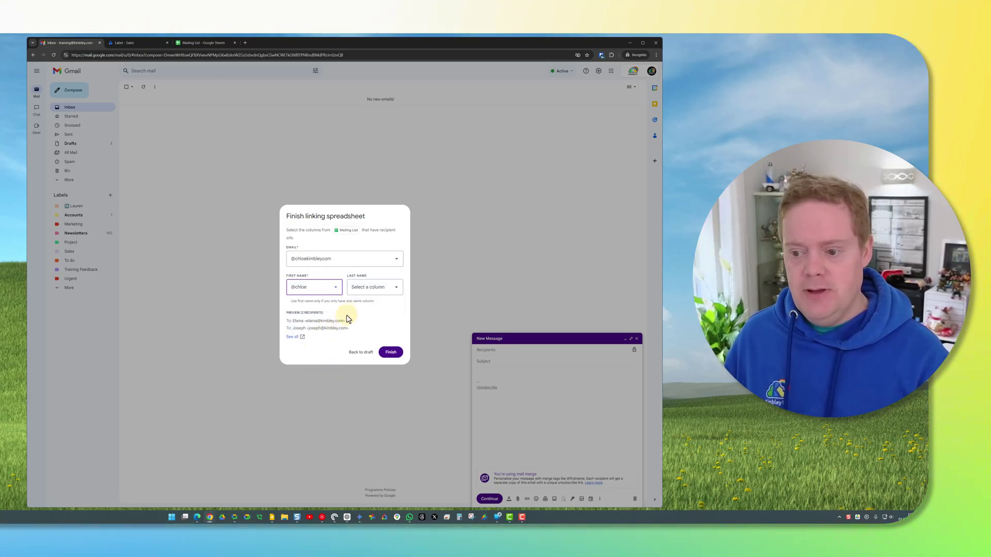
left_click(368, 293)
left_click(360, 335)
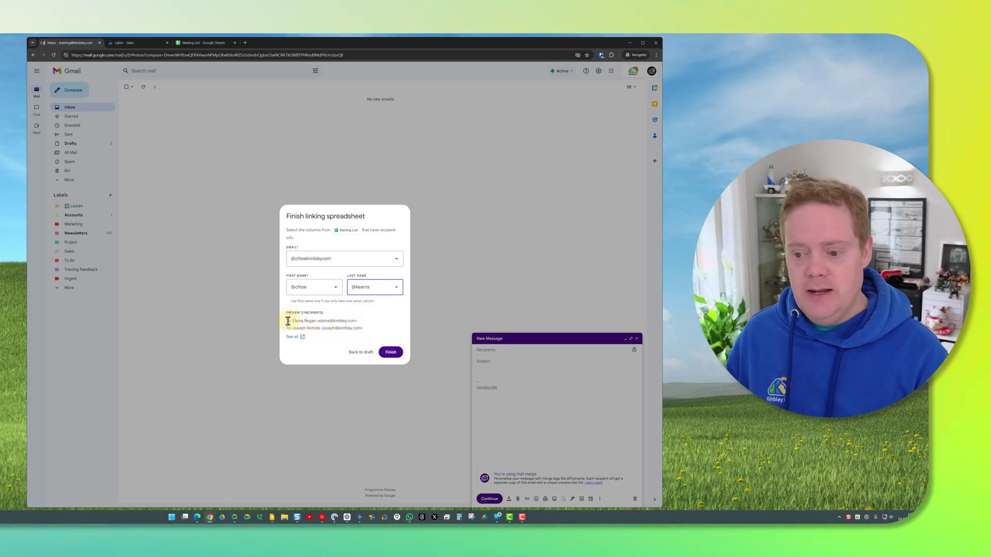
left_click_drag(286, 321, 308, 321)
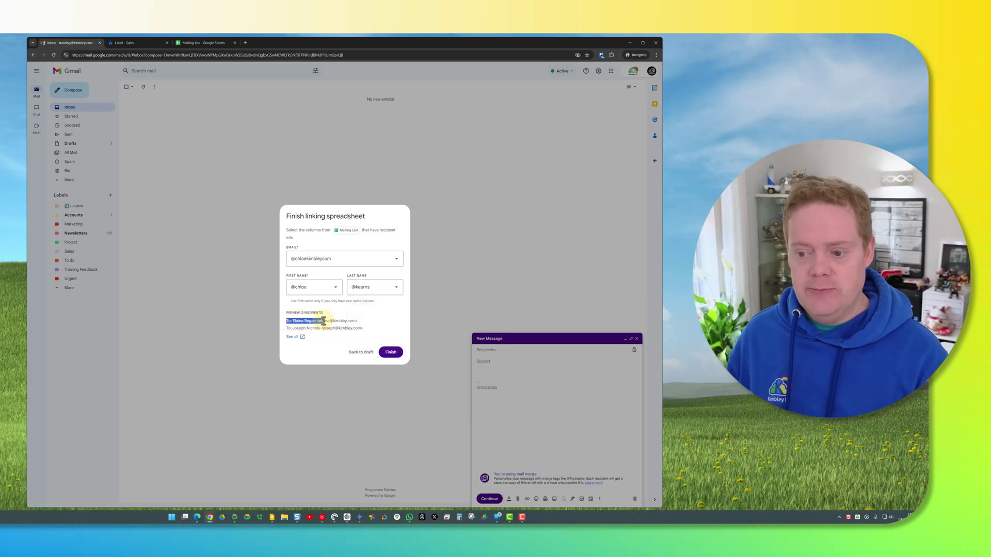
left_click(343, 321)
left_click(361, 324)
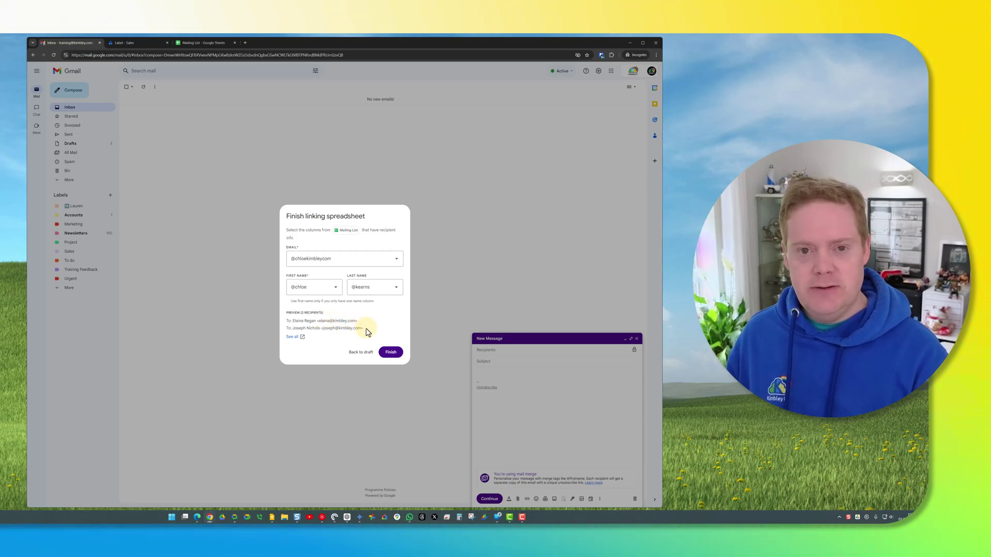
Finish linking, then replace the Mailing List chip with the 'sales' contact group
left_click(389, 351)
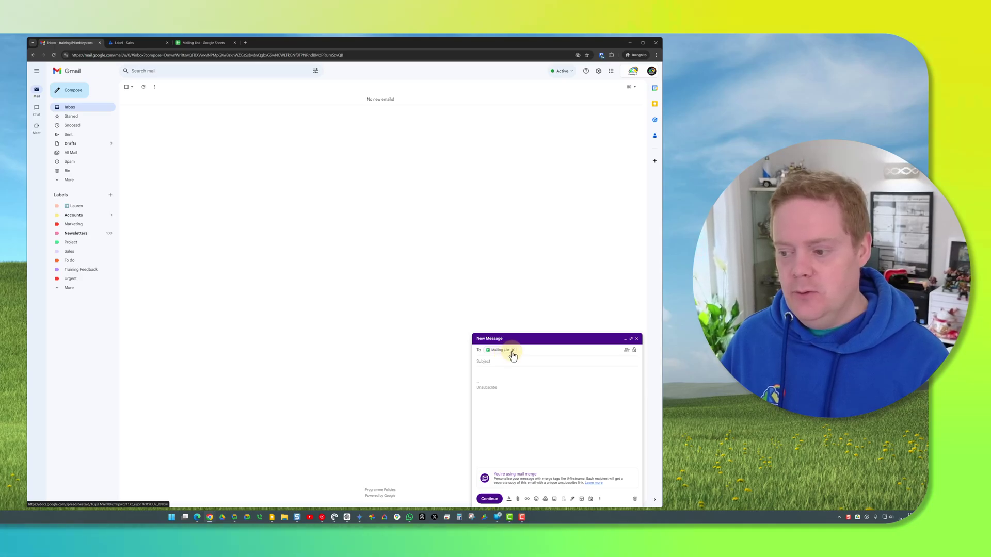
left_click(512, 350)
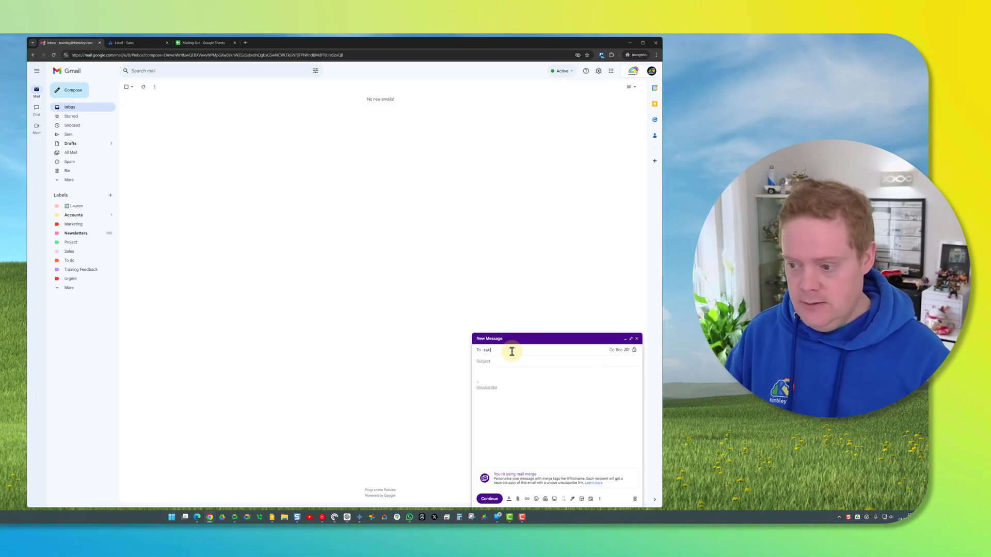
type("sales")
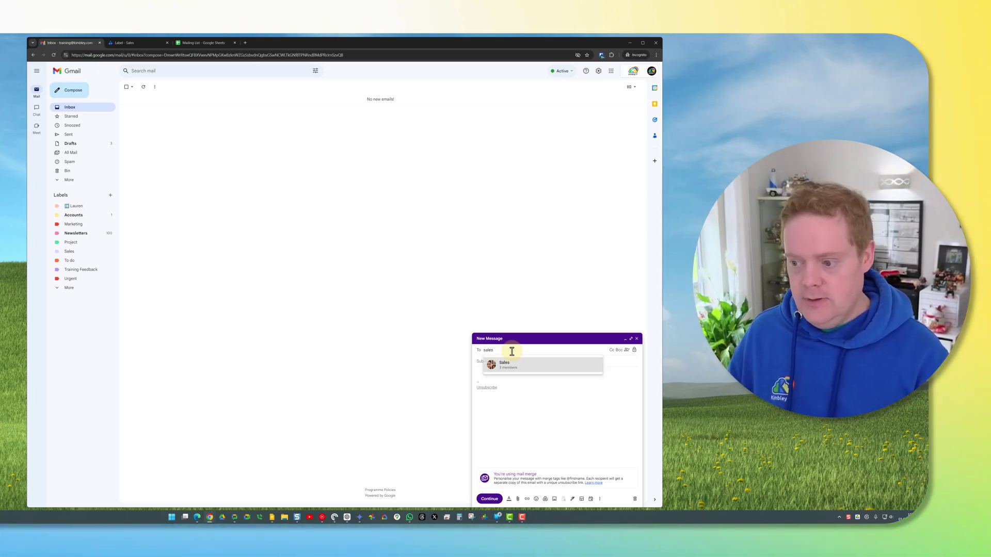
left_click(518, 368)
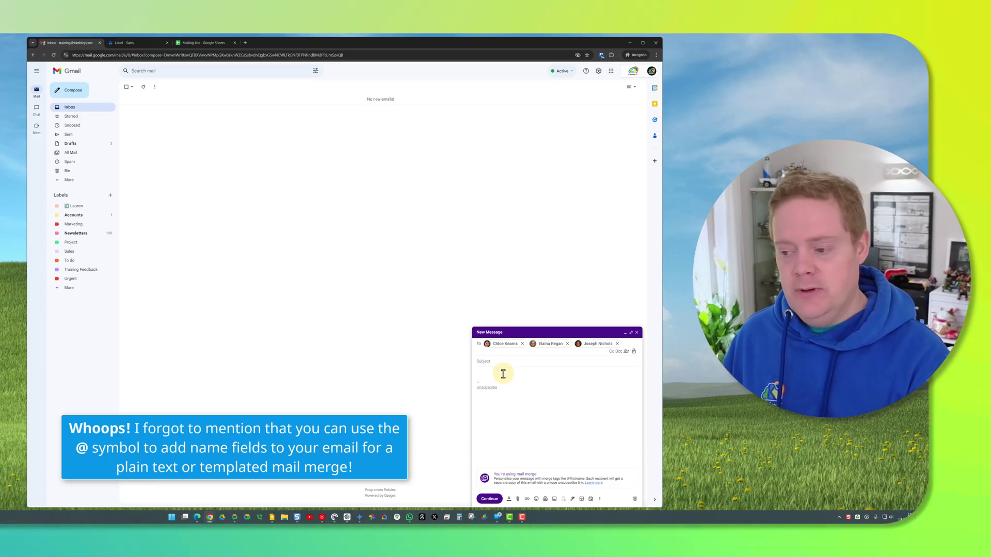
Browse My layouts and Default layouts, then choose the Newsletter layout
left_click(582, 499)
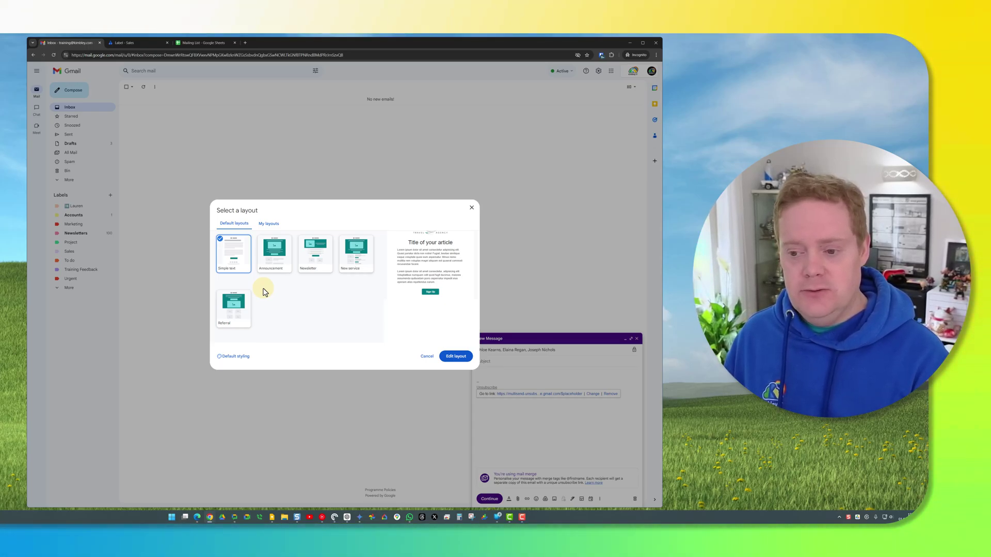
left_click(259, 229)
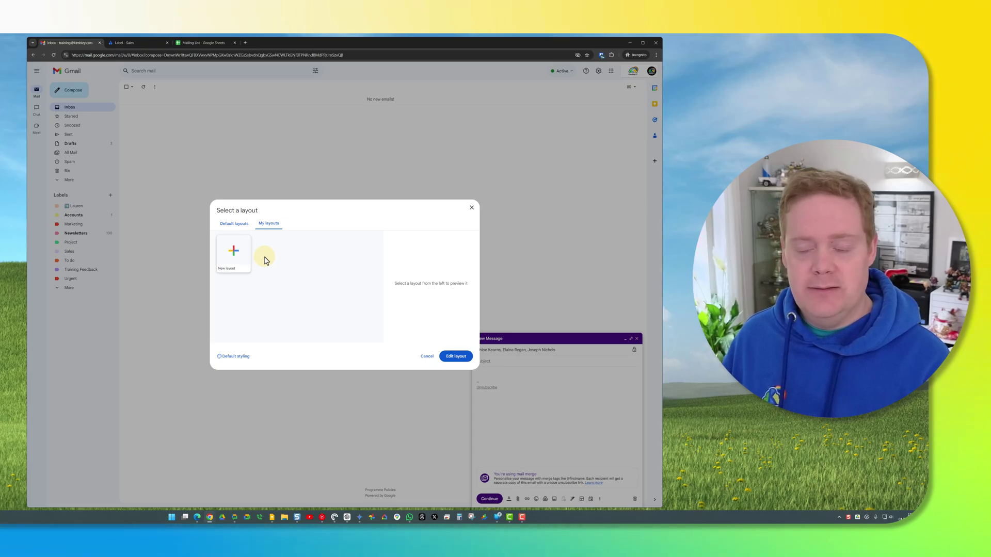
left_click(237, 225)
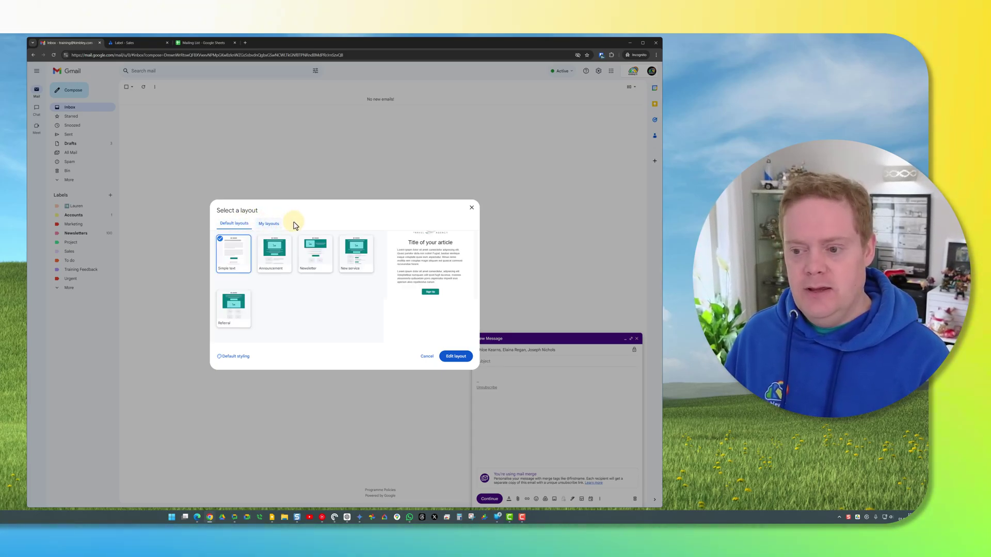
left_click(314, 251)
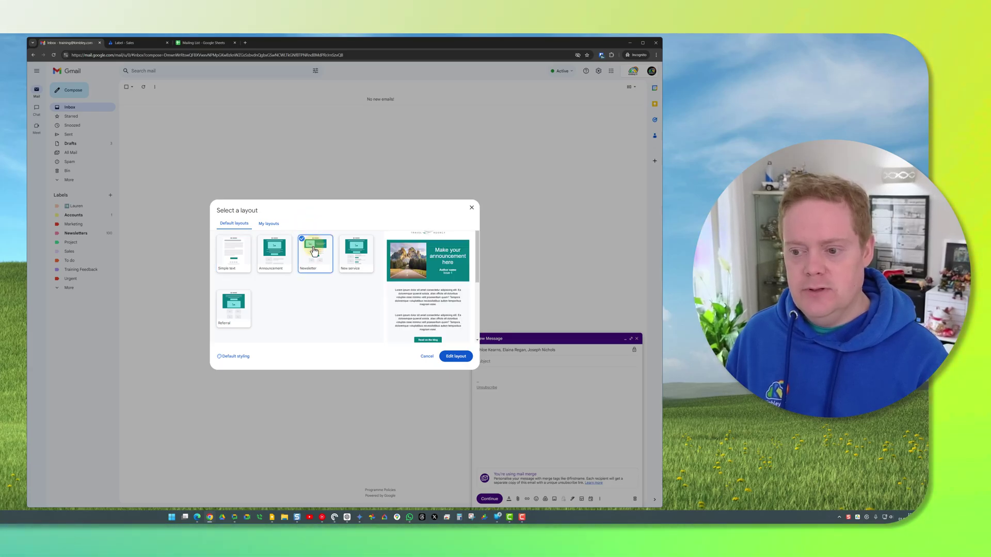
Edit the Newsletter layout to show its Travel Agency template
left_click(452, 357)
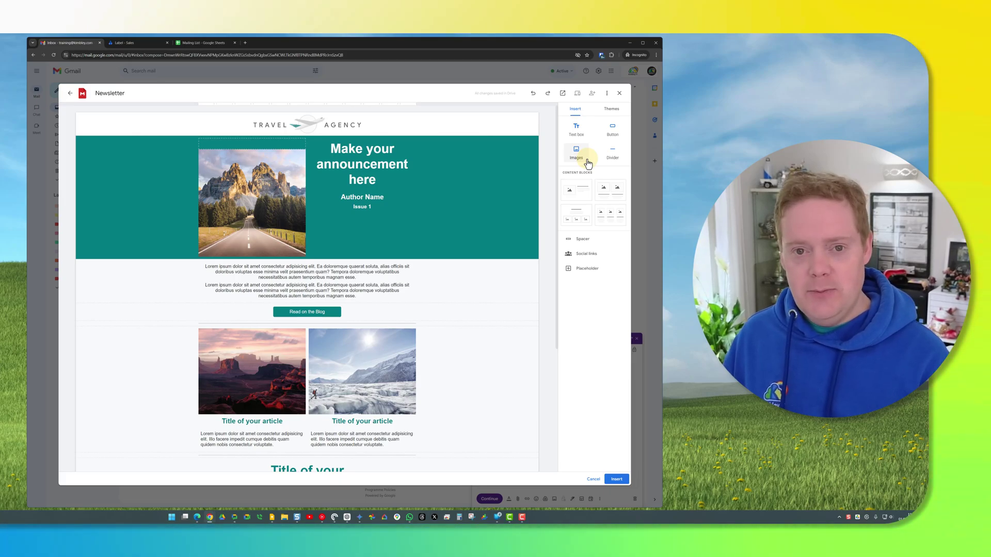
Insert the Newsletter layout, replacing the body content, and enter the subject 'Newsletter'
left_click(614, 480)
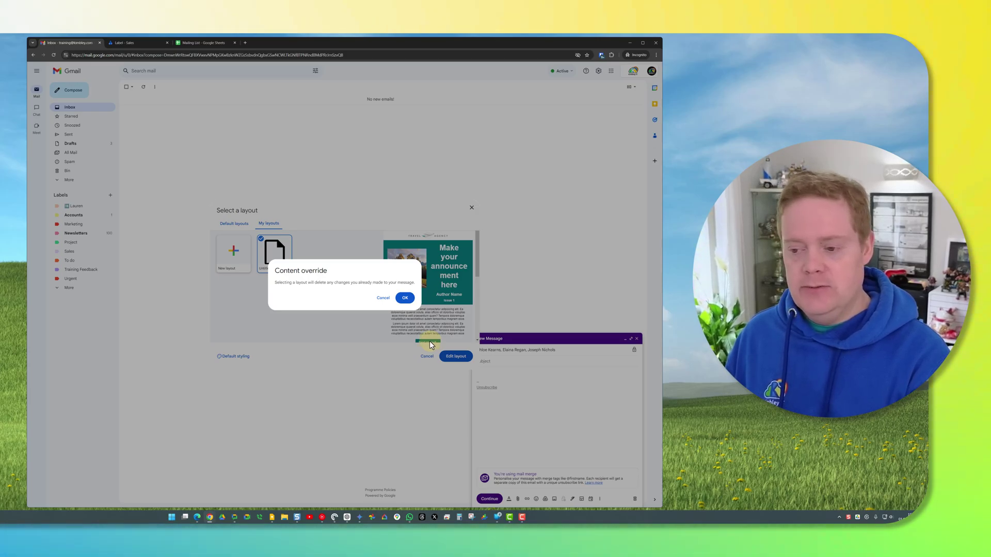
left_click(405, 298)
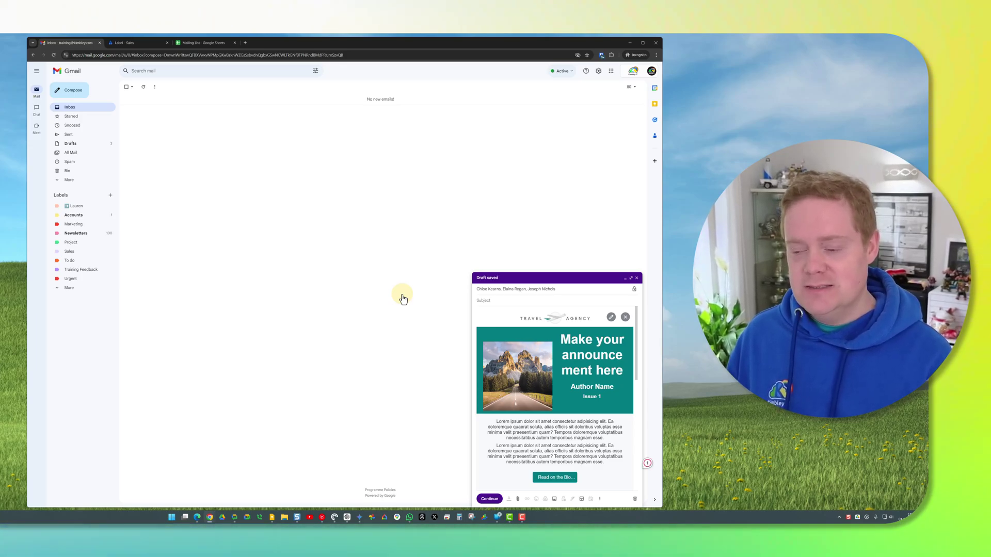
left_click(484, 302)
type("Newslett")
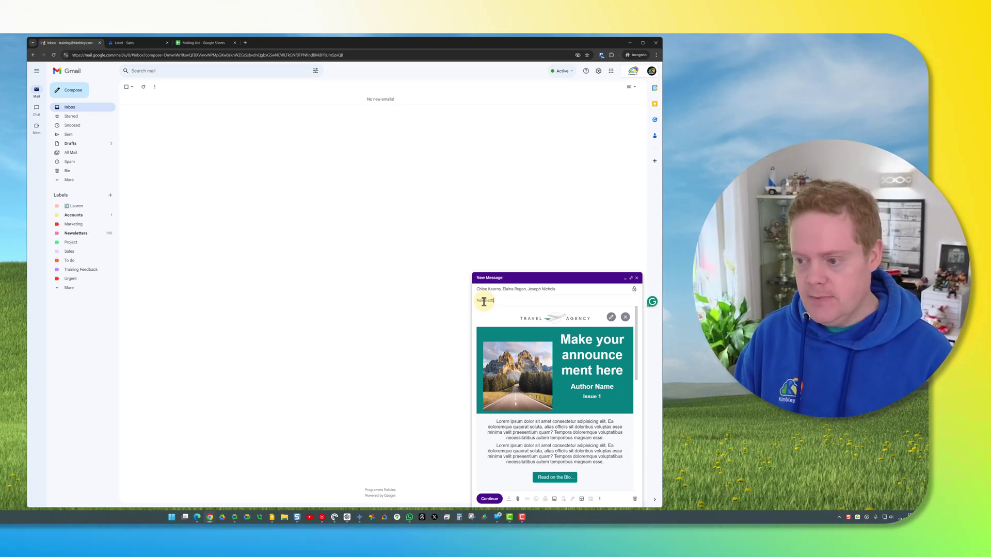
type("er")
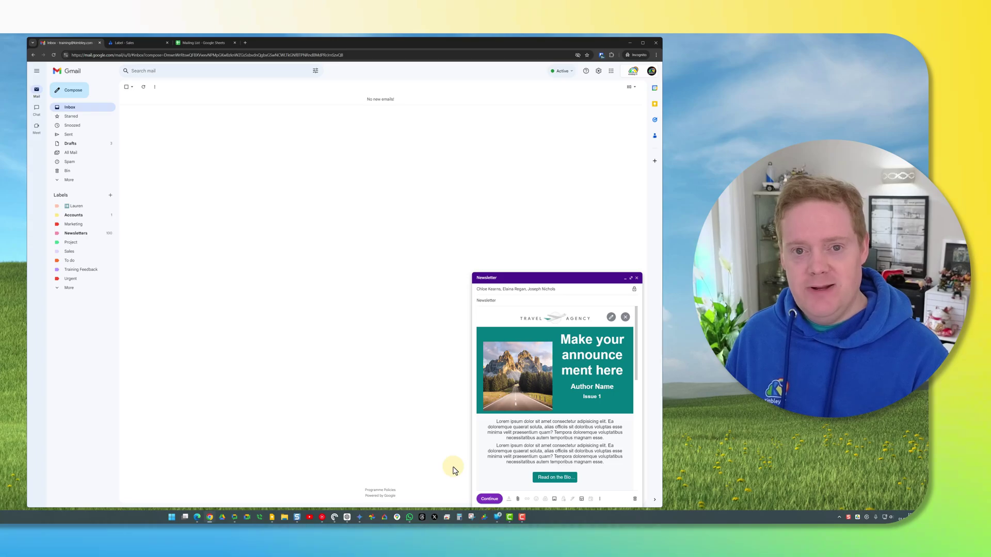
Continue past the junk email notice and send all 3 personalised emails
left_click(489, 498)
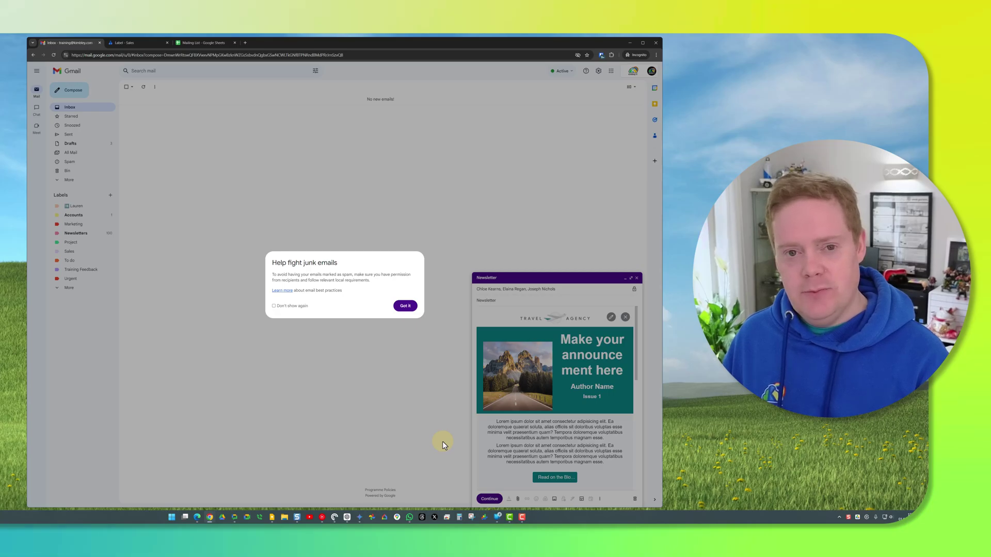
left_click(404, 307)
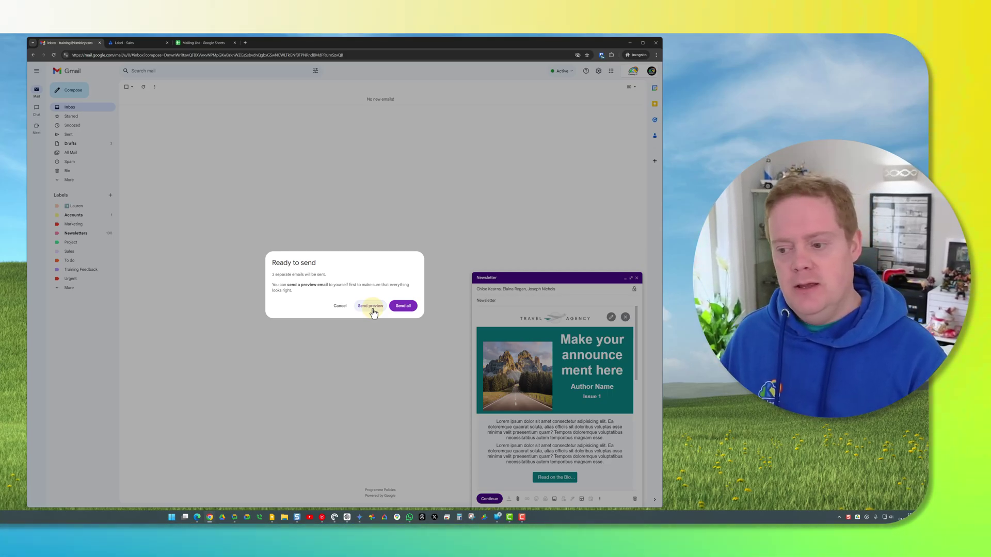
left_click(402, 306)
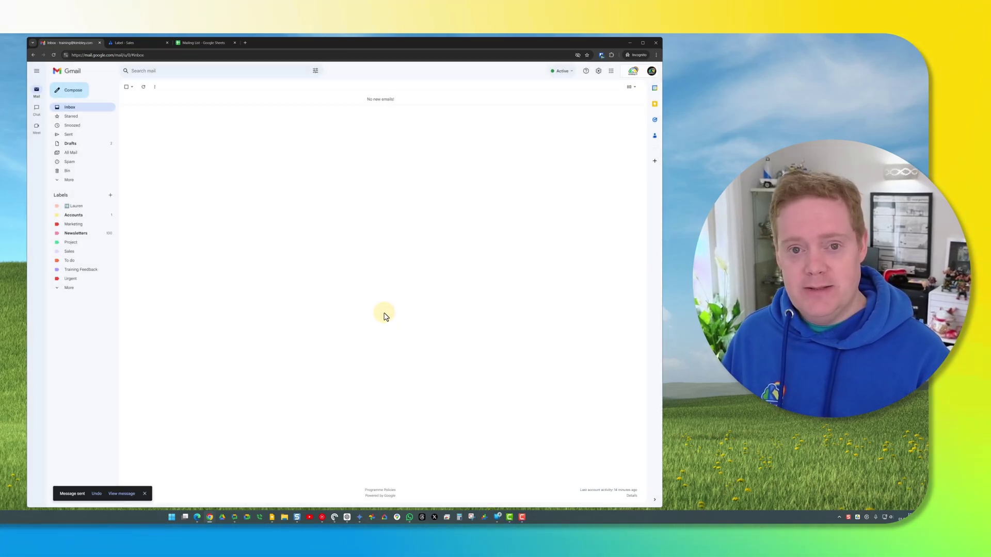